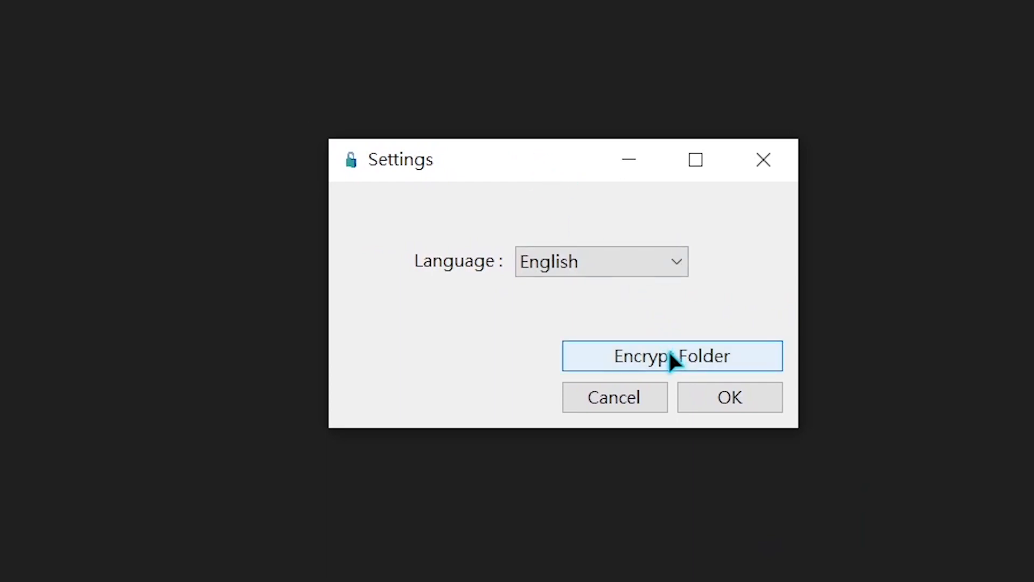
Open the folder encryption dialog for TestFolder through its Encrypt folder shortcut
left_click(671, 355)
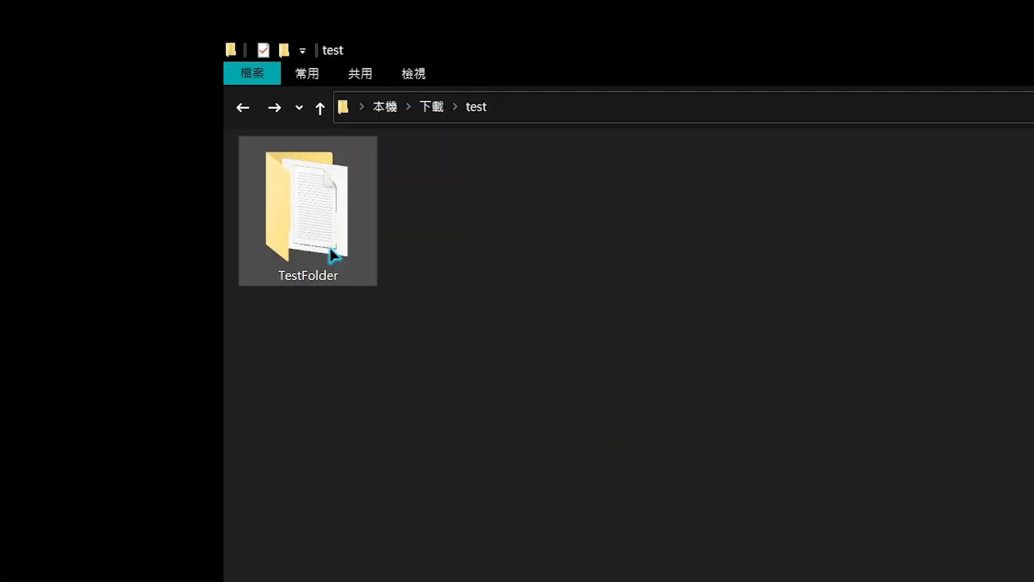
right_click(329, 249)
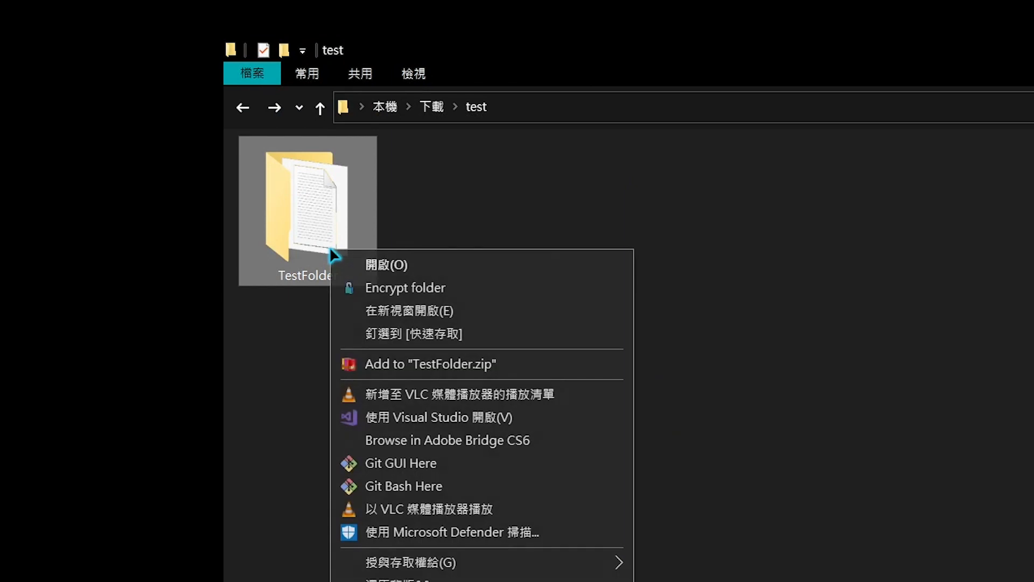
left_click(353, 285)
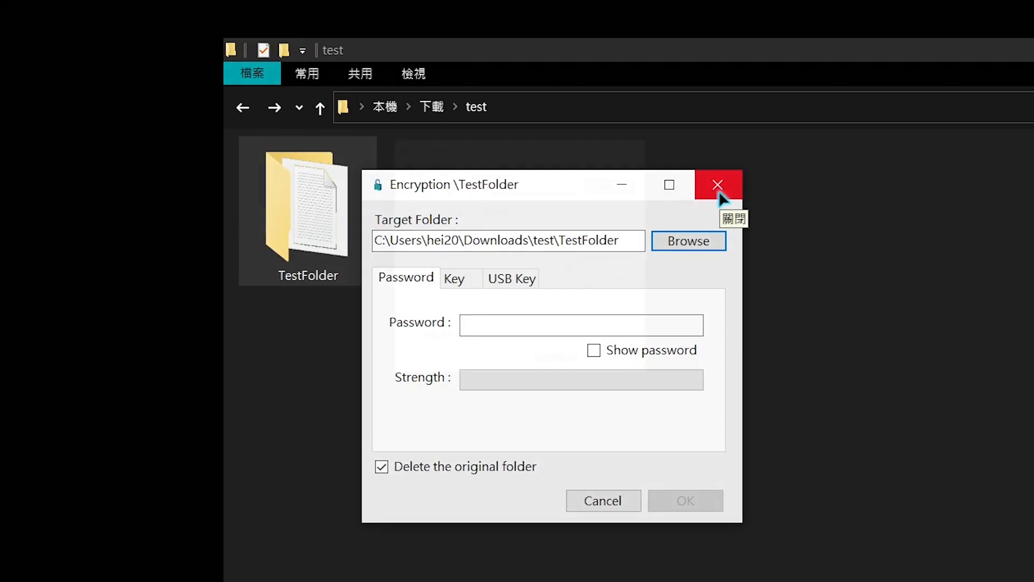
Browse to the test folder and choose TestFolder as the target folder
left_click(610, 187)
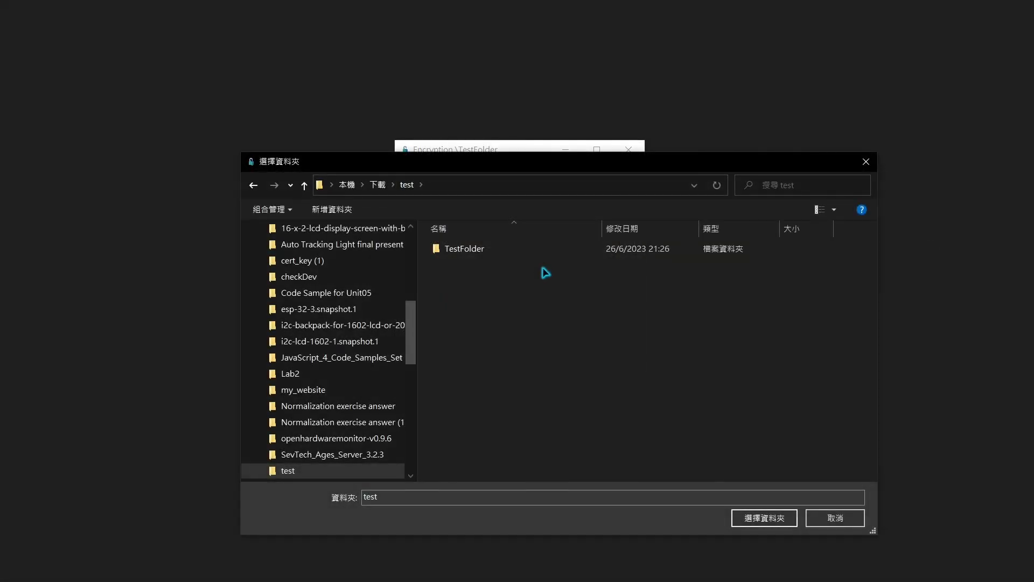
left_click(551, 251)
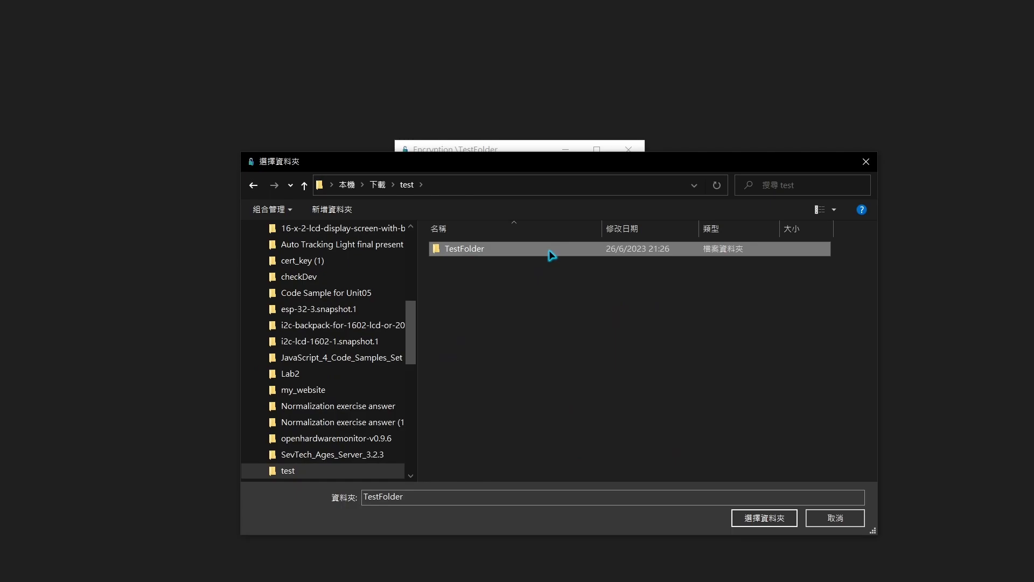
left_click(765, 518)
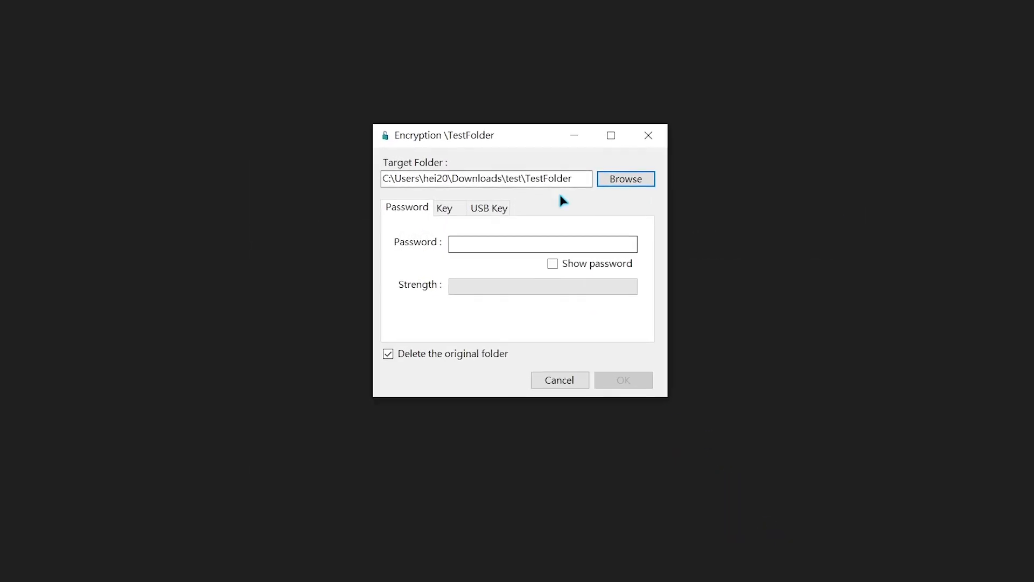
Enter the encryption password on the Password tab and toggle Show password on and off
left_click_drag(578, 174, 358, 172)
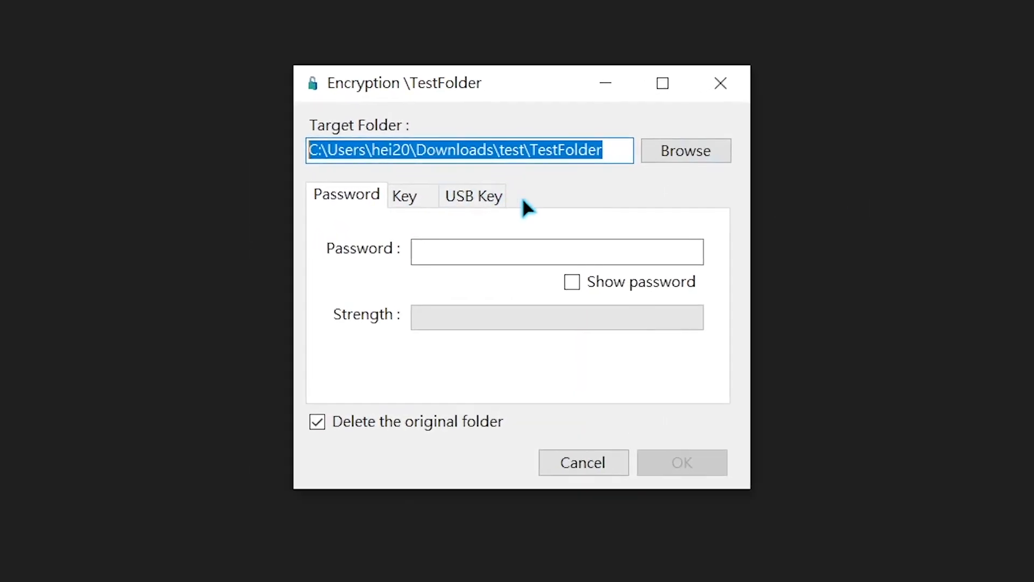
left_click(556, 145)
left_click(487, 252)
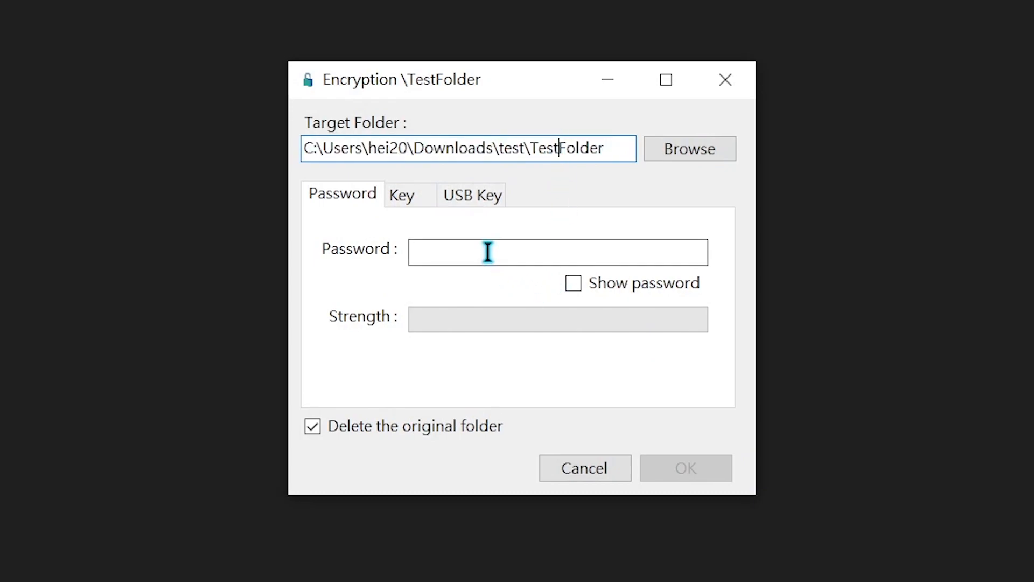
left_click(403, 188)
left_click(490, 192)
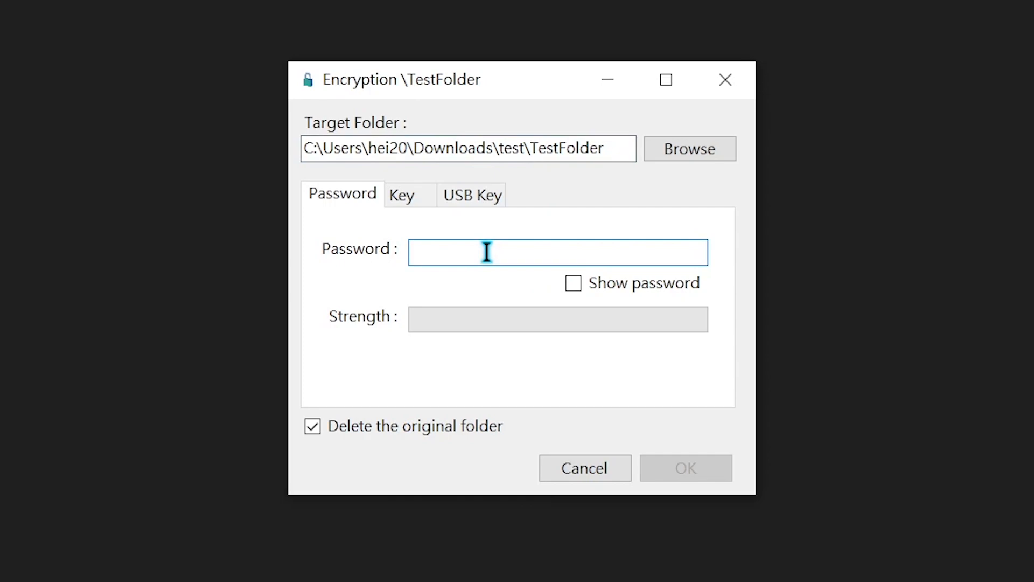
type("12345")
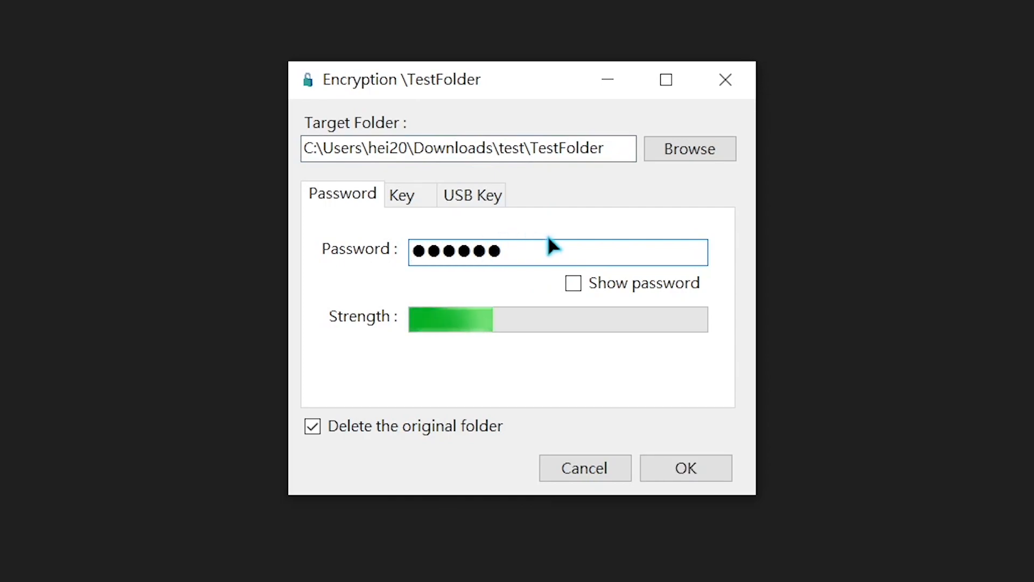
left_click(575, 285)
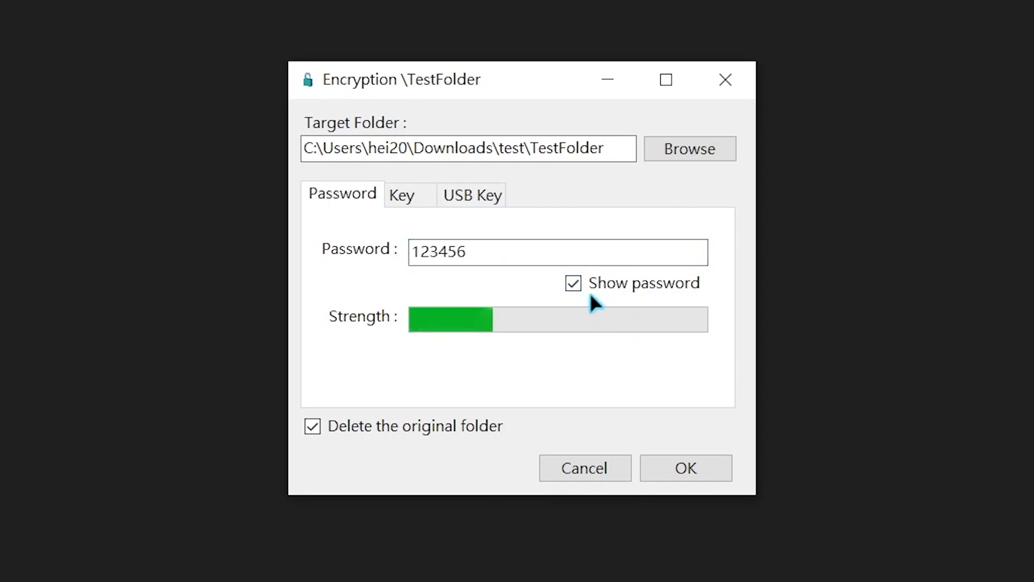
left_click(573, 285)
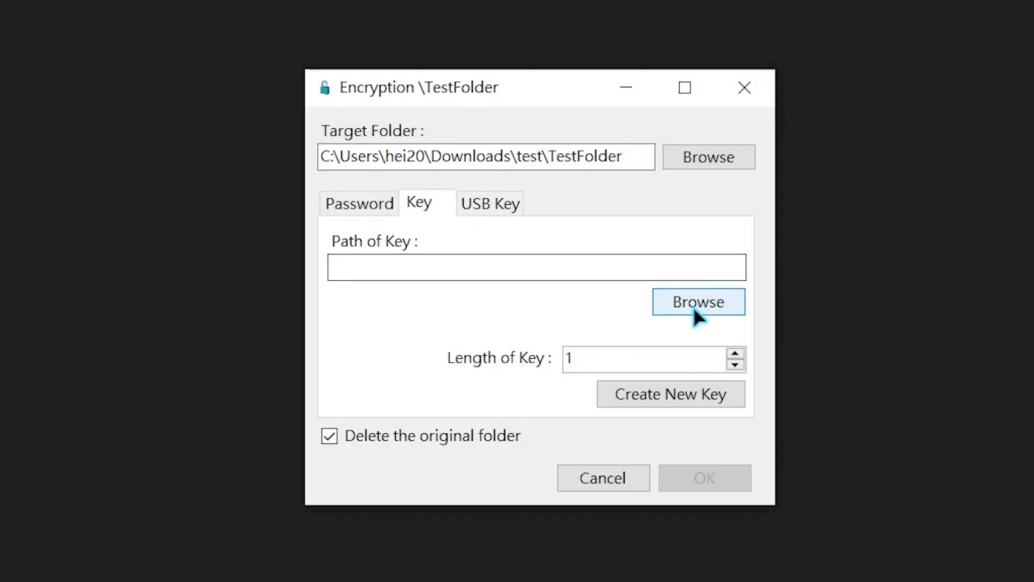
On the Key tab, choose the I have key.txt file in the test folder as the key
left_click(694, 302)
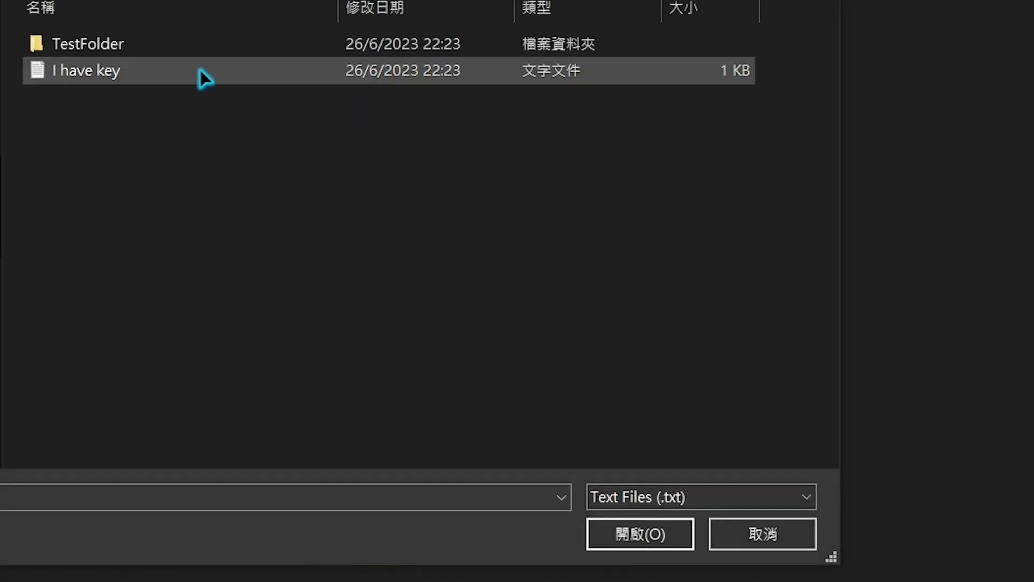
left_click(199, 70)
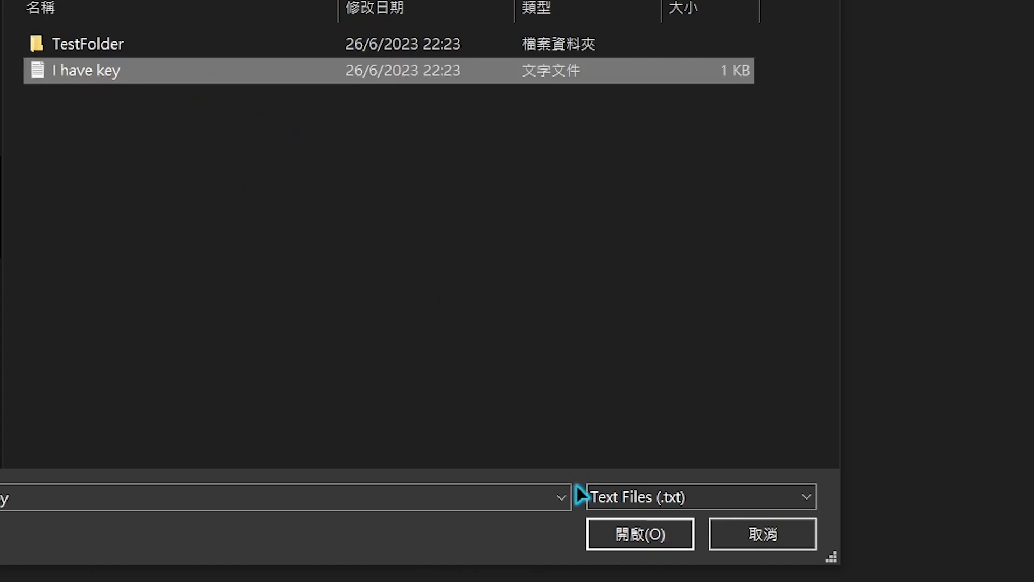
left_click(600, 538)
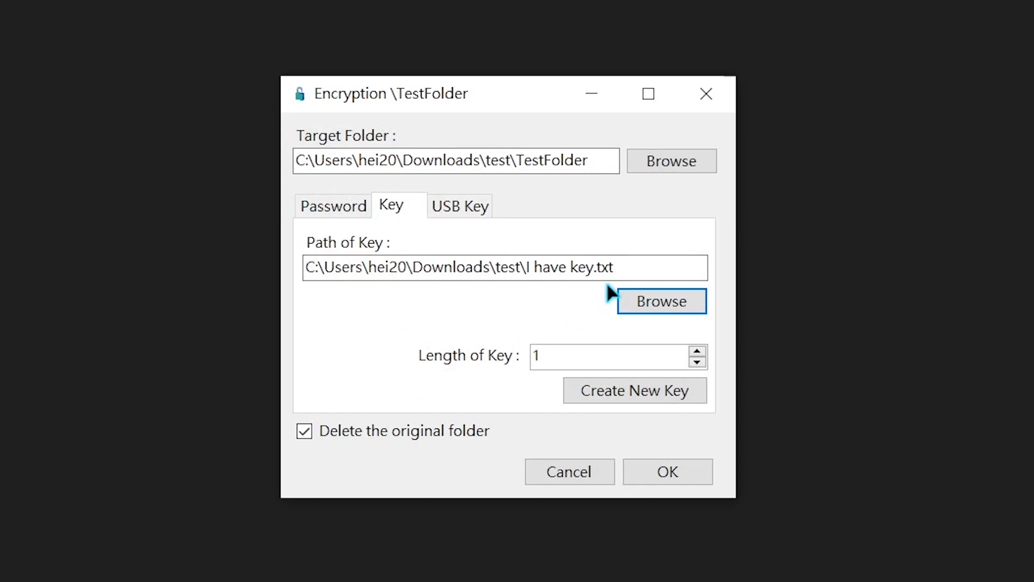
Set the key length to 100 and create a new key saved in the test folder
left_click_drag(615, 355, 521, 362)
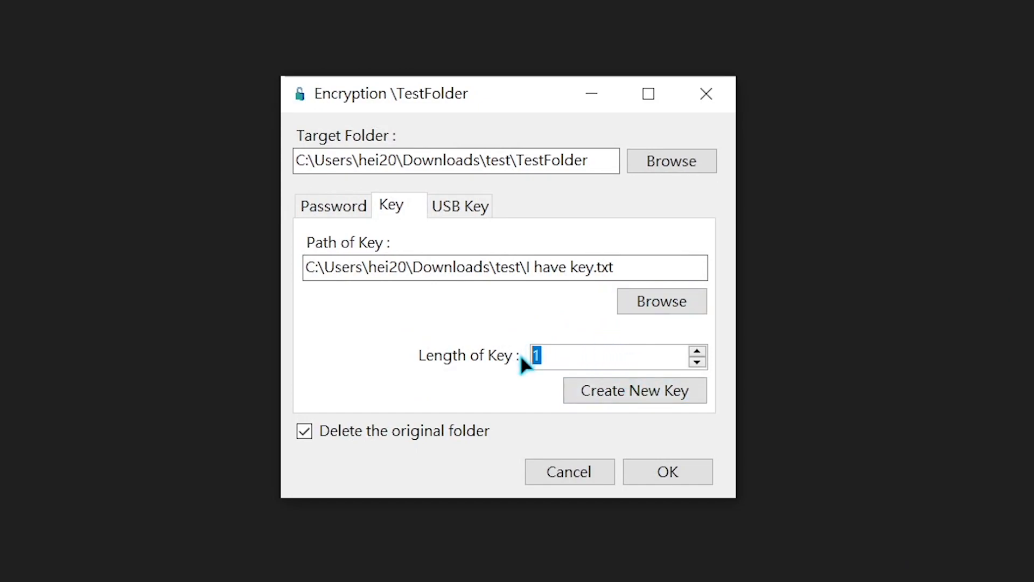
type("100")
left_click(602, 387)
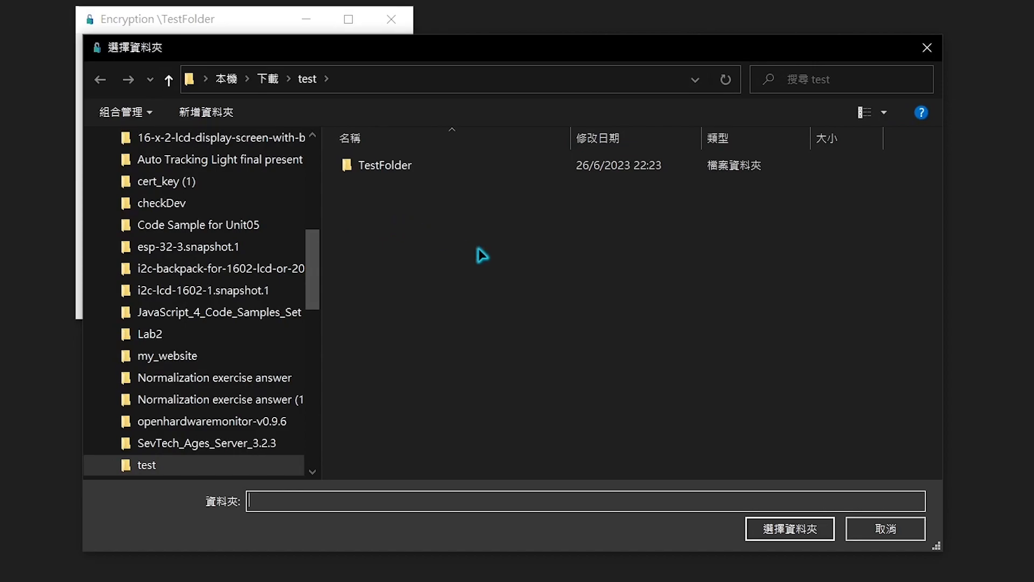
left_click(764, 527)
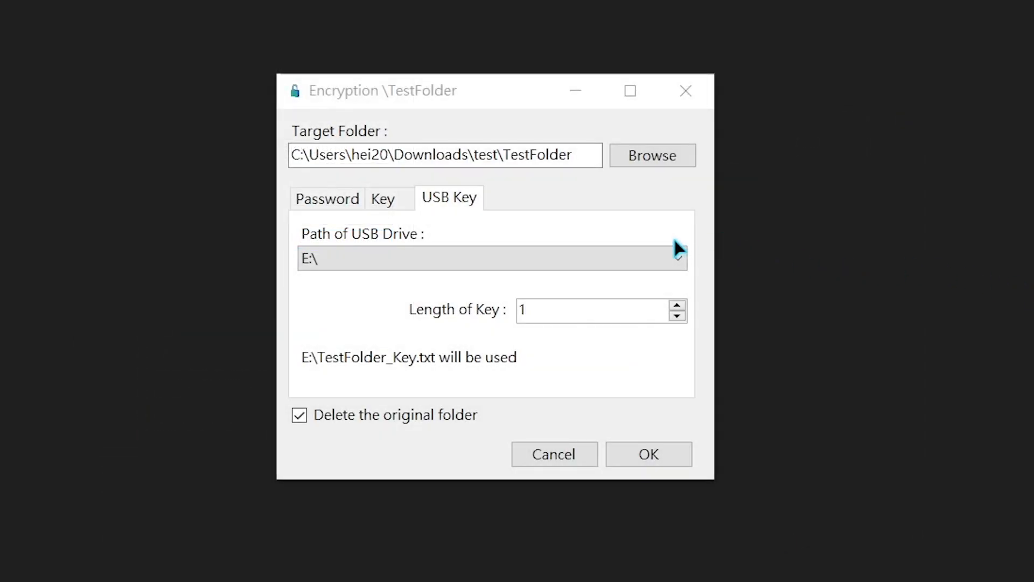
On the USB Key tab, select drive E:\ and confirm deleting the existing TestFolder_Key file
left_click(642, 250)
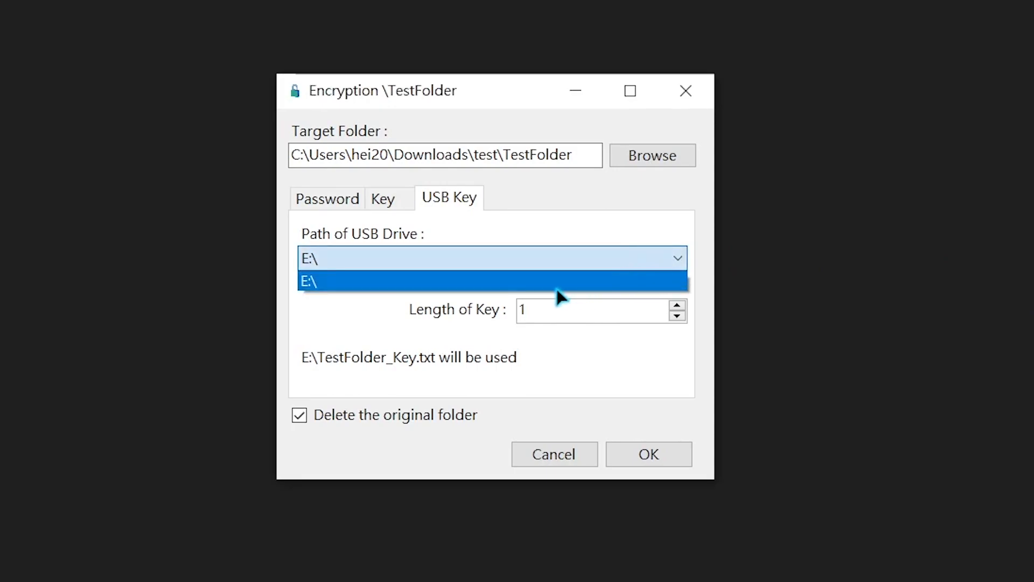
left_click(607, 284)
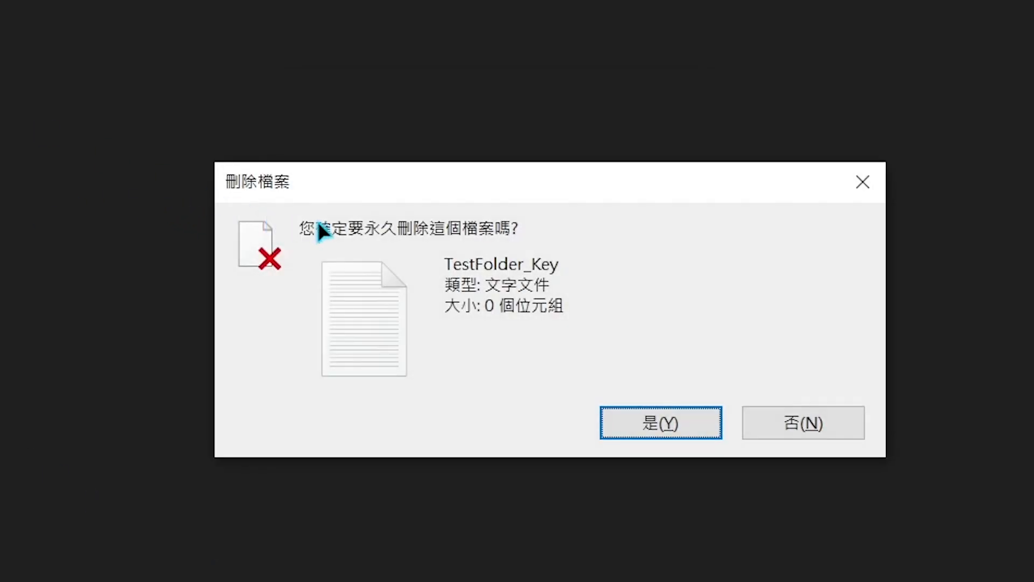
left_click(646, 421)
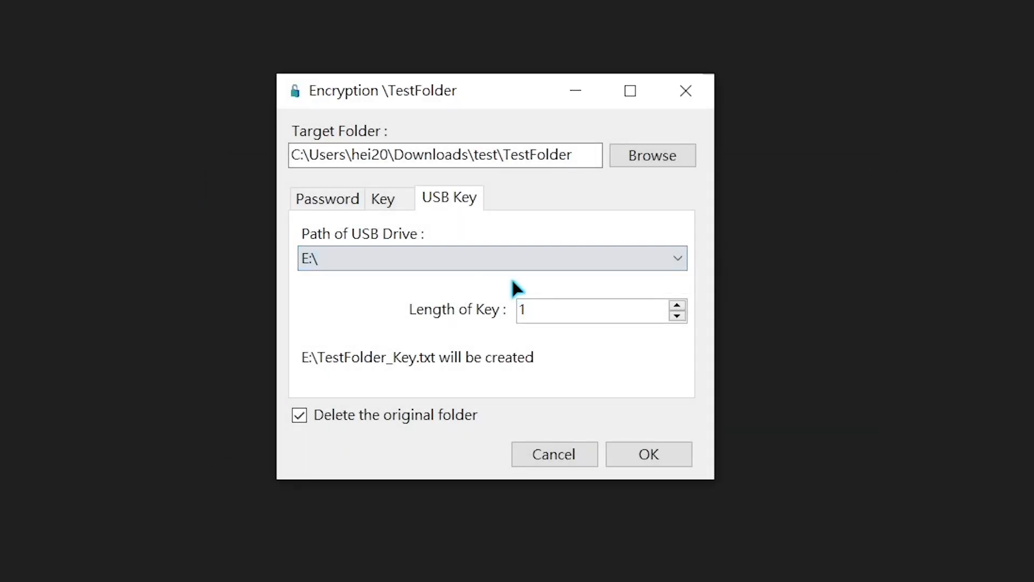
Set the USB key length to 100, keep Delete the original folder checked, and run the encryption
left_click_drag(553, 309, 518, 309)
type("100")
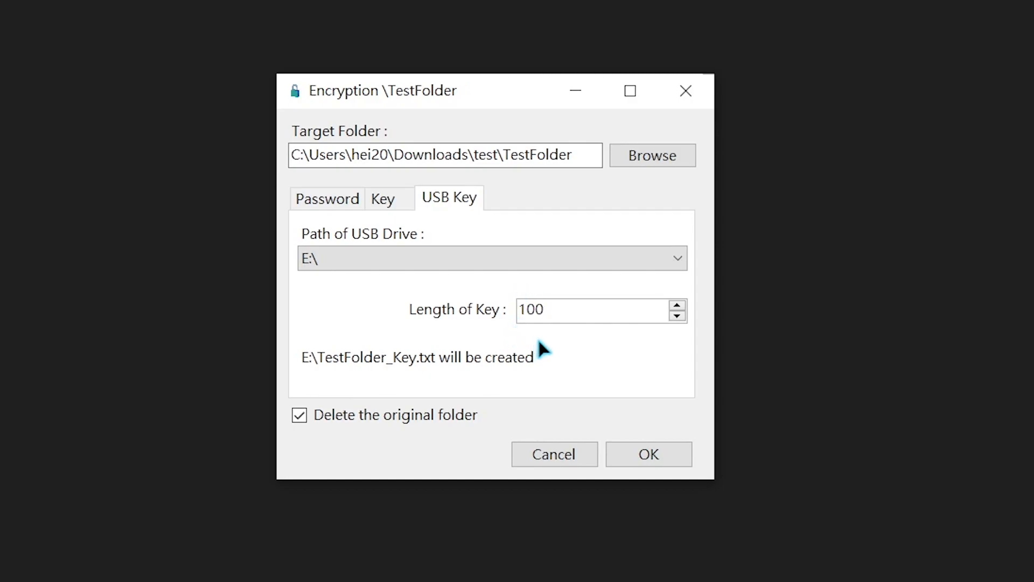
left_click_drag(556, 309, 526, 309)
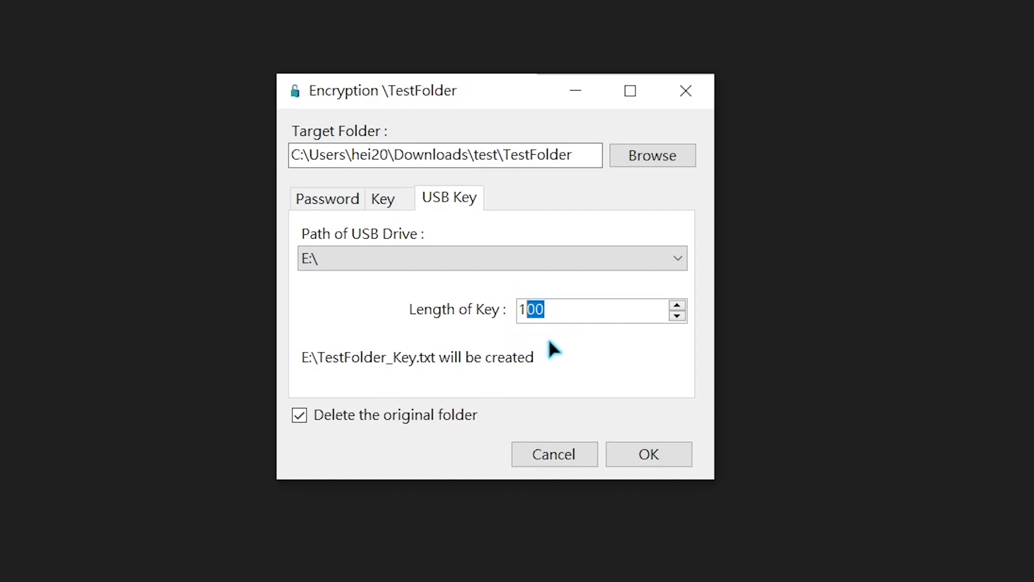
left_click(304, 419)
left_click(304, 418)
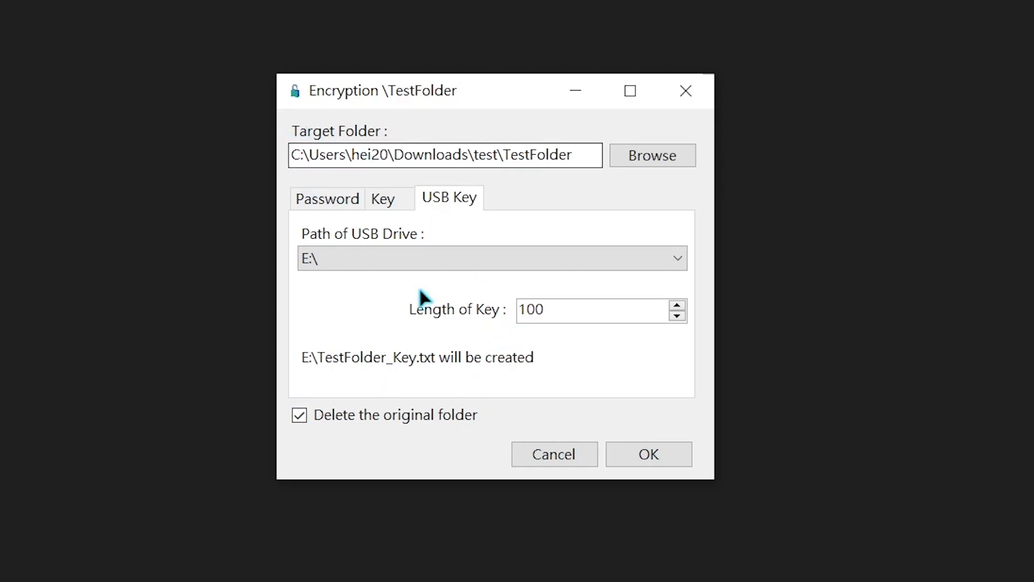
left_click(643, 456)
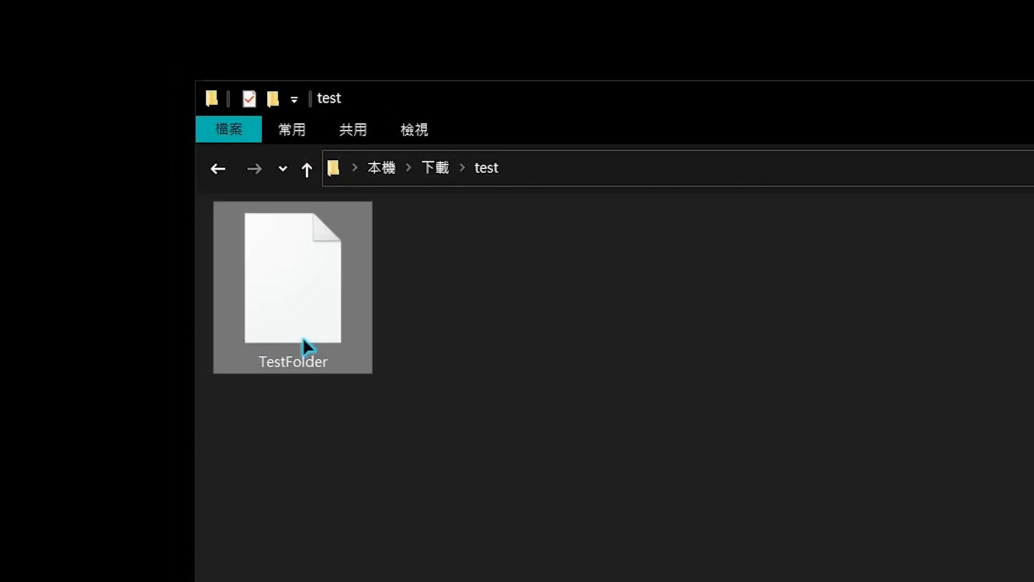
Open the encrypted TestFolder file in Notepad and select its contents to inspect them
right_click(304, 346)
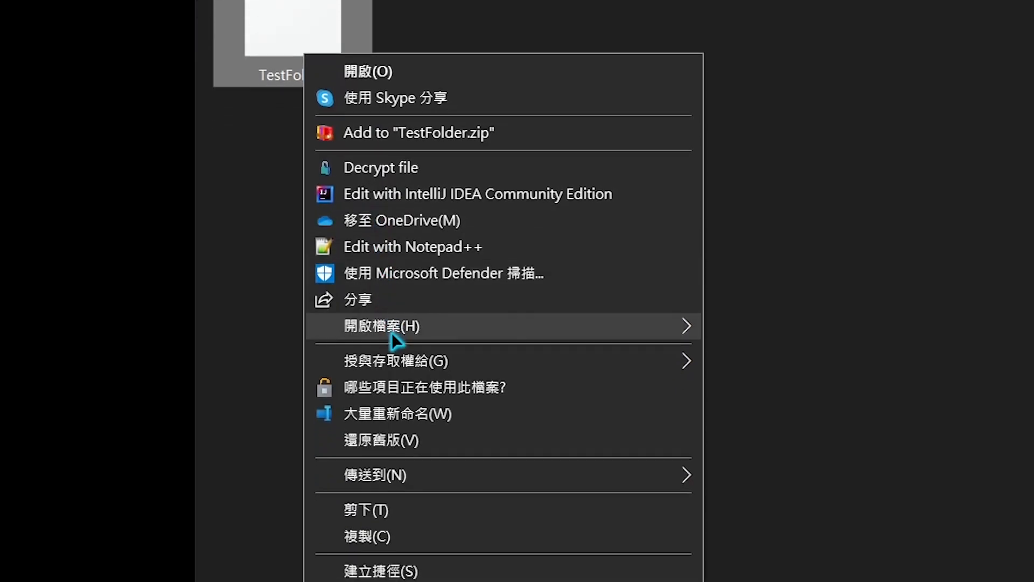
mouse_move(317, 334)
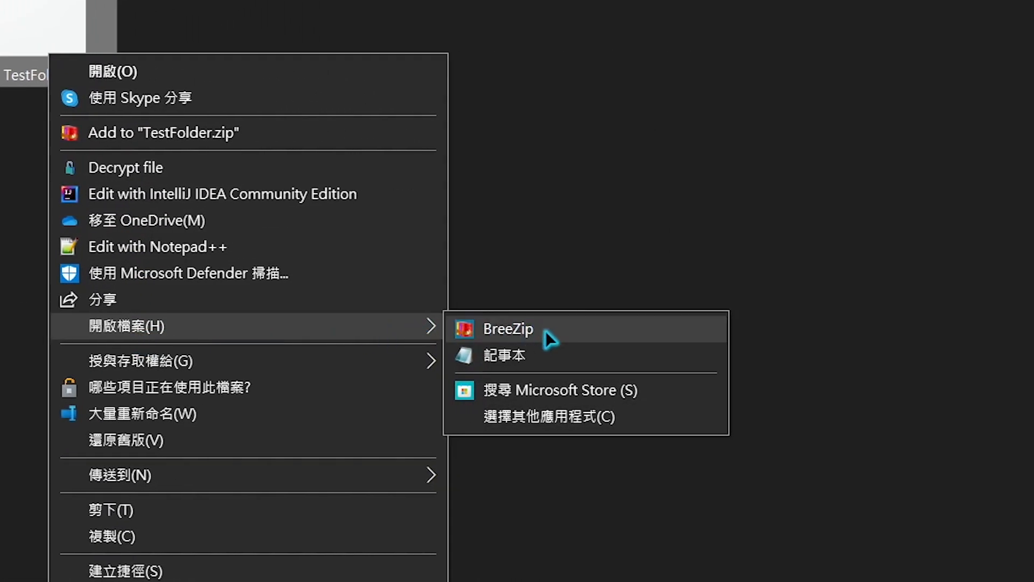
left_click(560, 347)
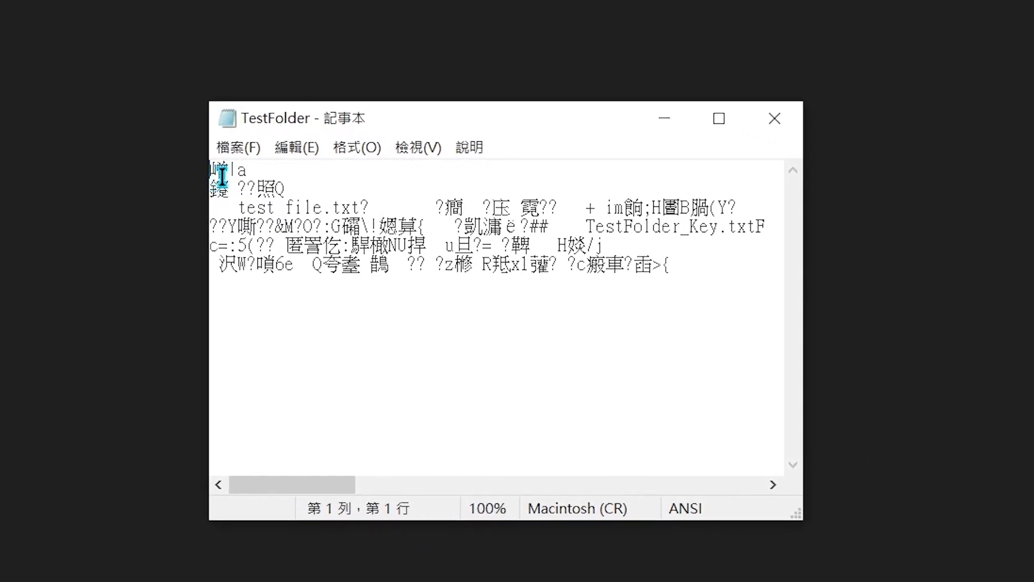
left_click_drag(221, 175, 685, 262)
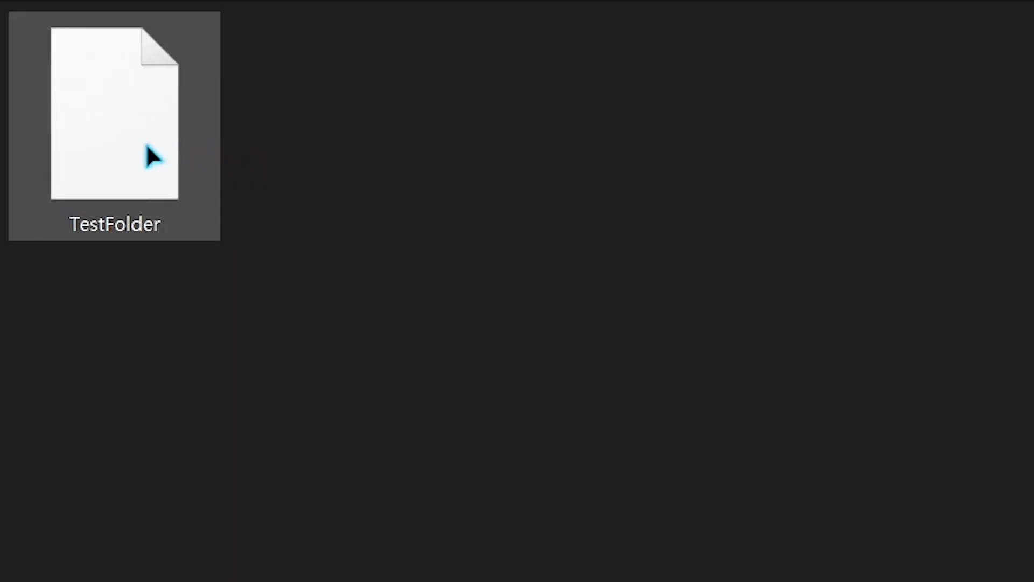
Open the decryption dialog for the encrypted TestFolder file
right_click(147, 143)
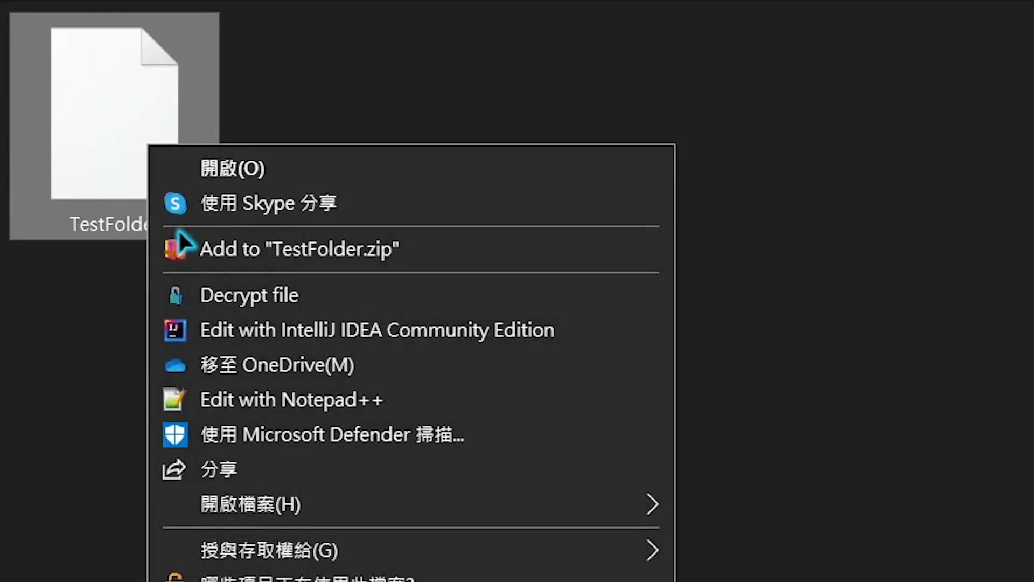
left_click(180, 295)
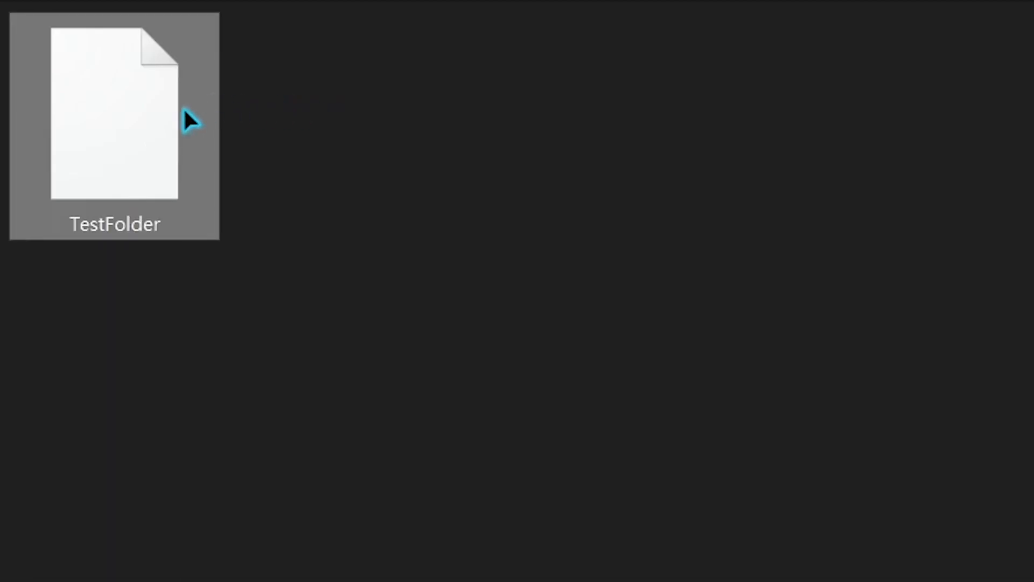
Open the encrypted TestFolder file with the Folder Lock and Key program chosen through Open with another app
right_click(183, 108)
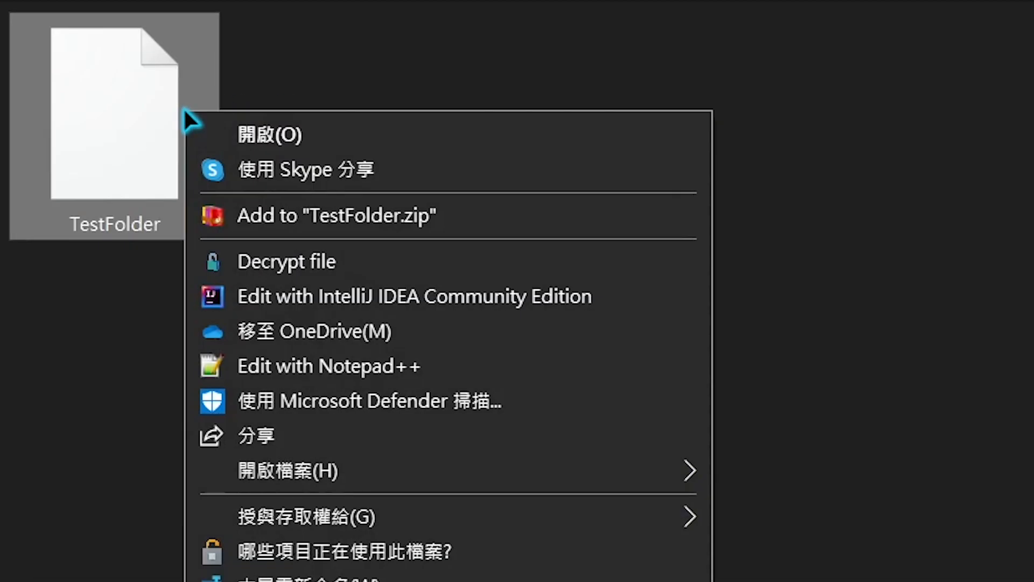
mouse_move(280, 474)
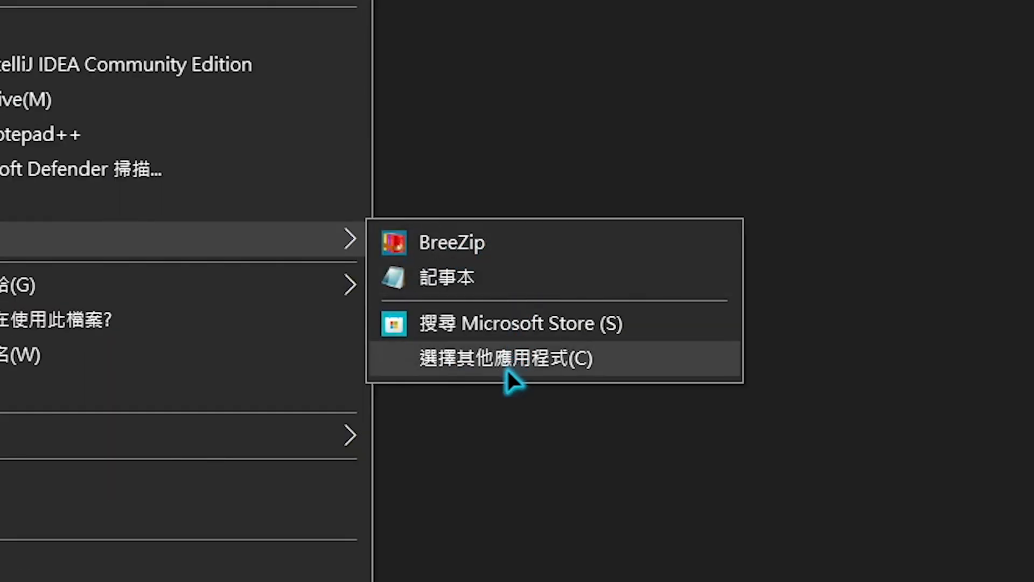
left_click(845, 581)
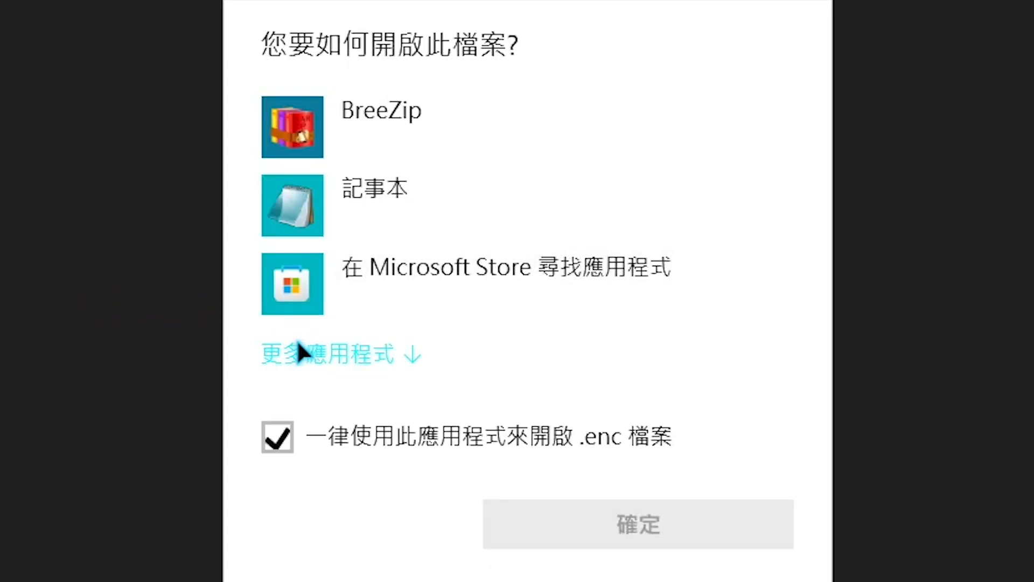
left_click(298, 351)
scroll(299, 360, "down", 10)
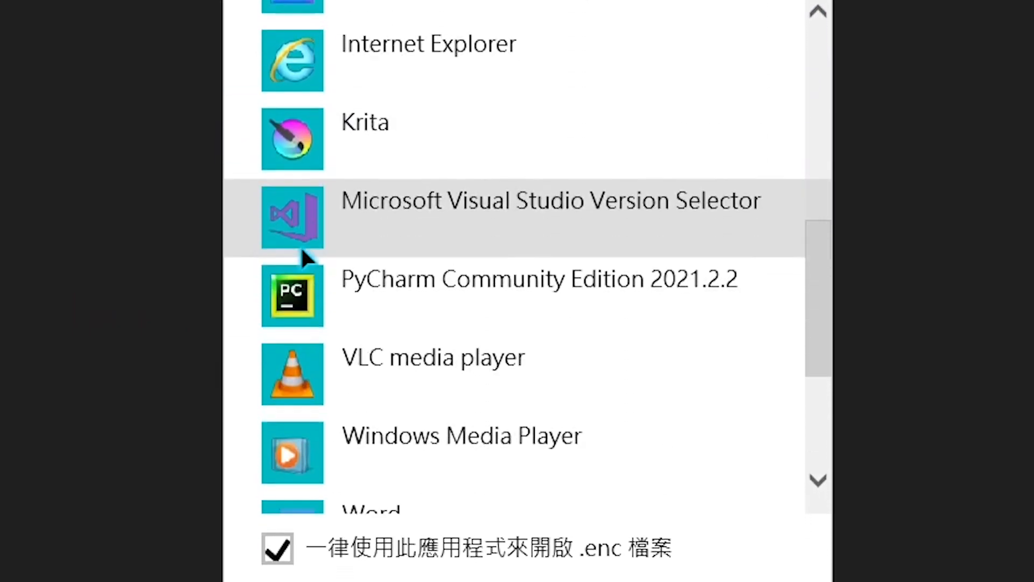
scroll(377, 328, "down", 1)
left_click(392, 371)
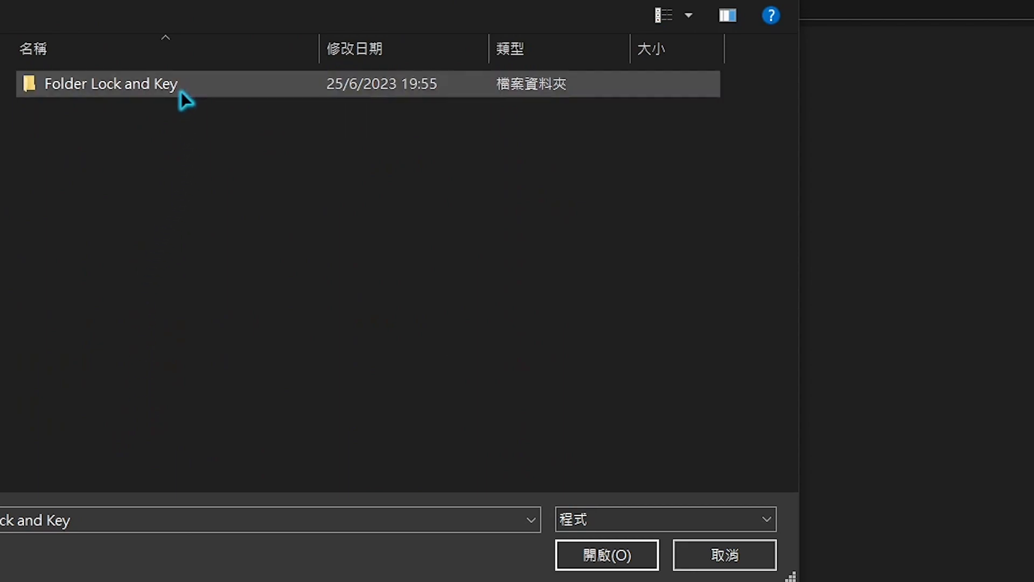
double_click(181, 90)
left_click(164, 186)
left_click(575, 552)
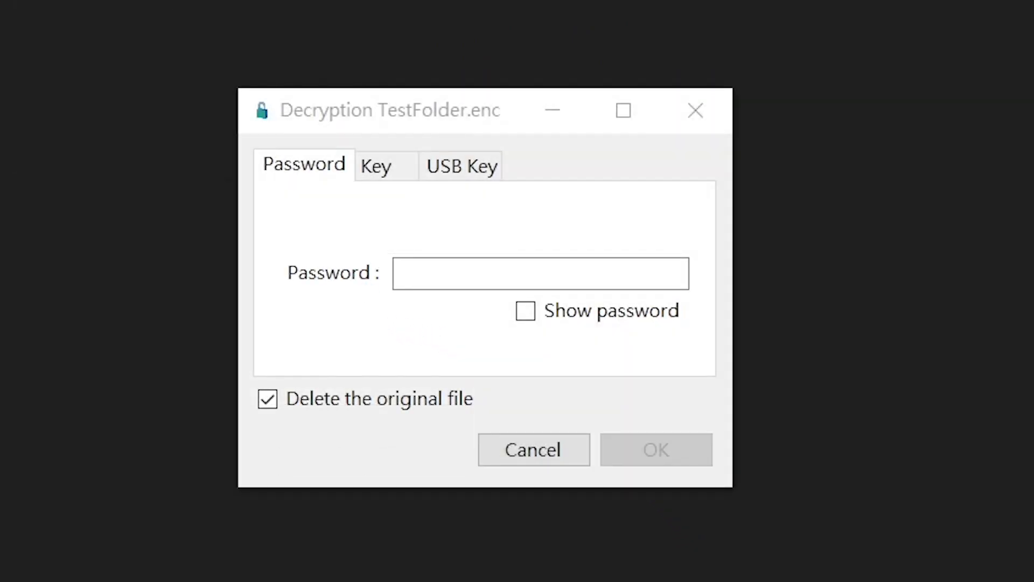
Enter the decryption password on the Password tab and toggle Show password on and off
left_click(542, 273)
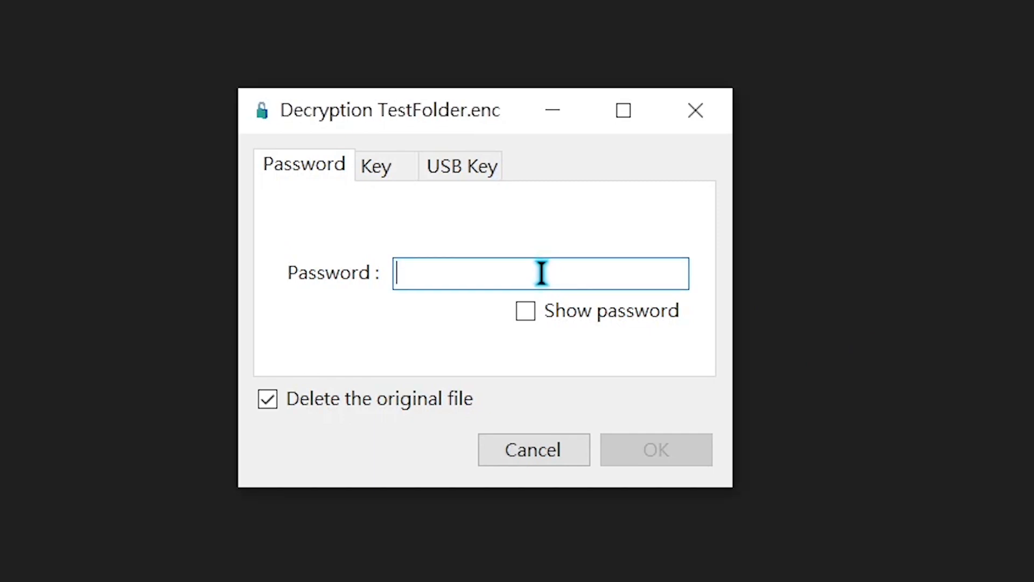
type("123456")
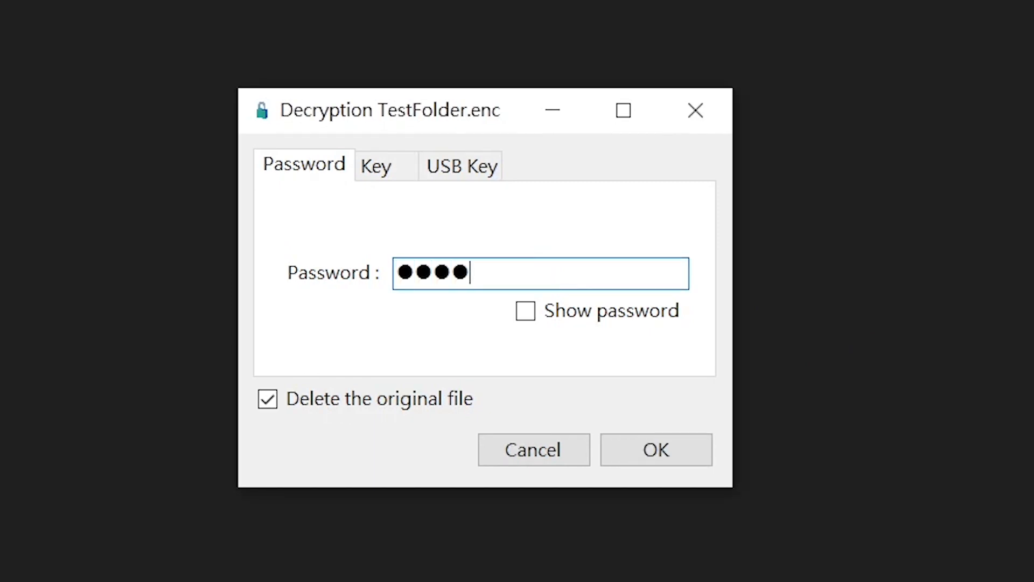
type("78")
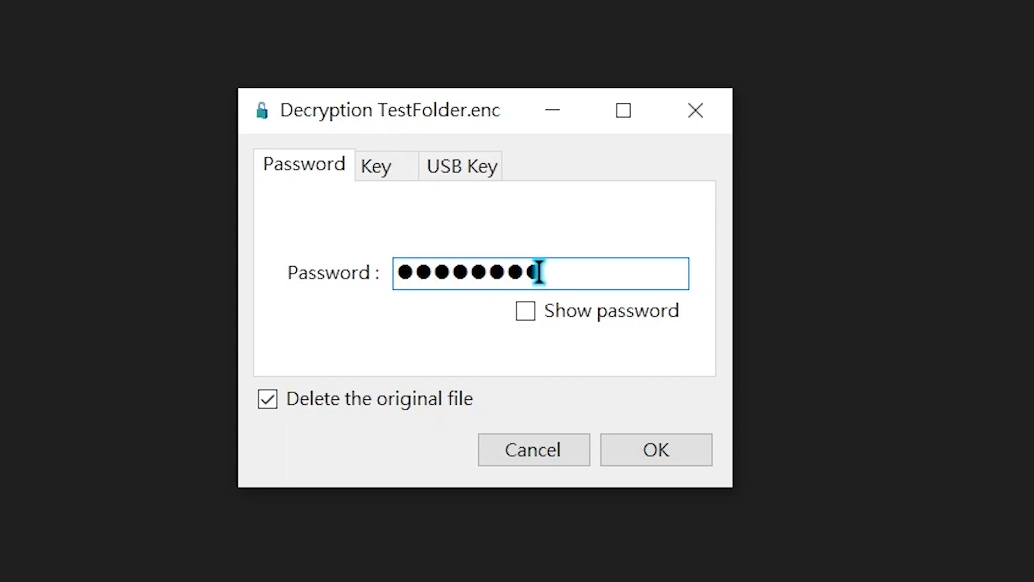
left_click(526, 311)
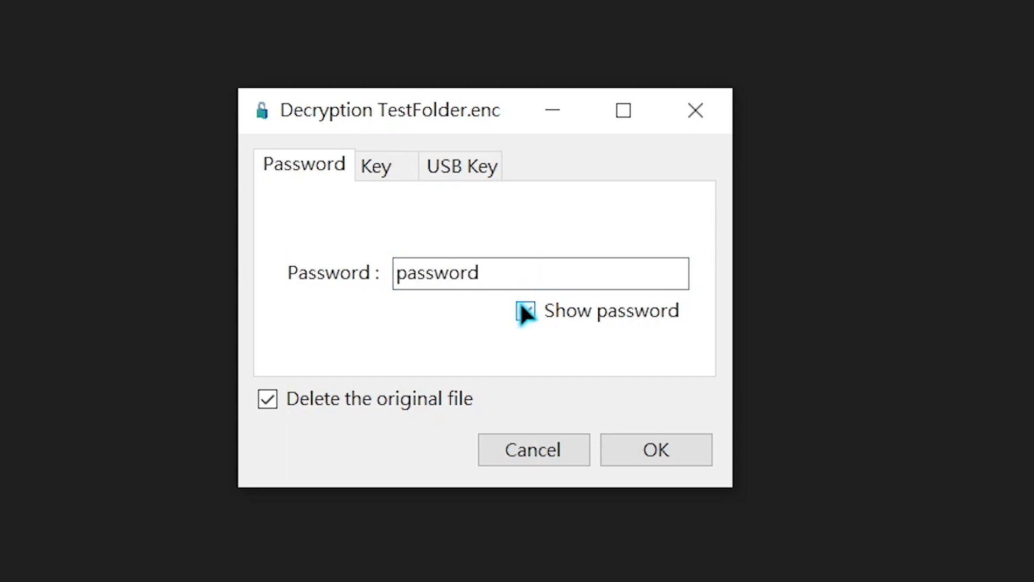
left_click(525, 310)
On the Key tab, browse to the my key text file in the test folder as the key path
left_click(403, 172)
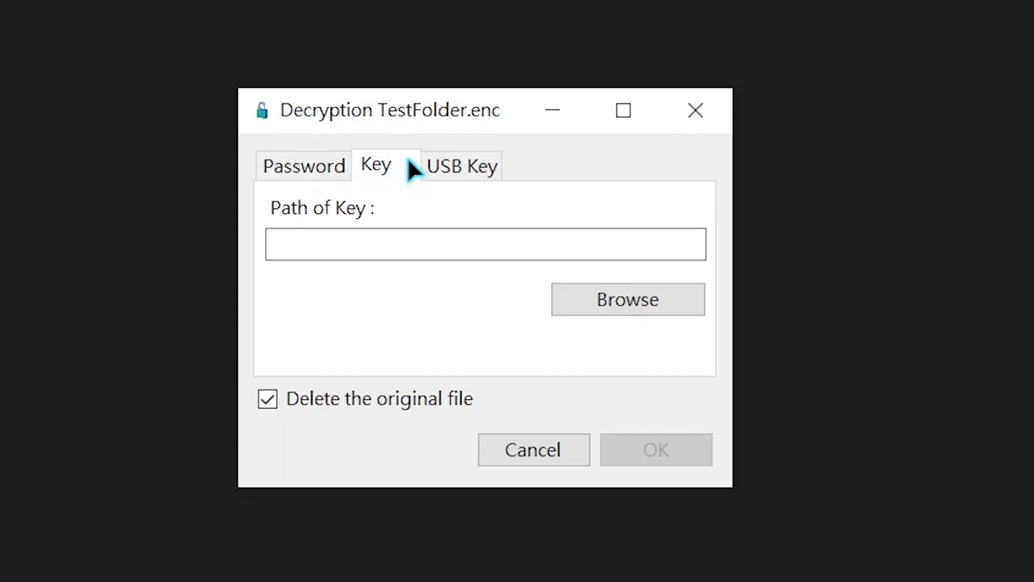
left_click(619, 299)
left_click(606, 559)
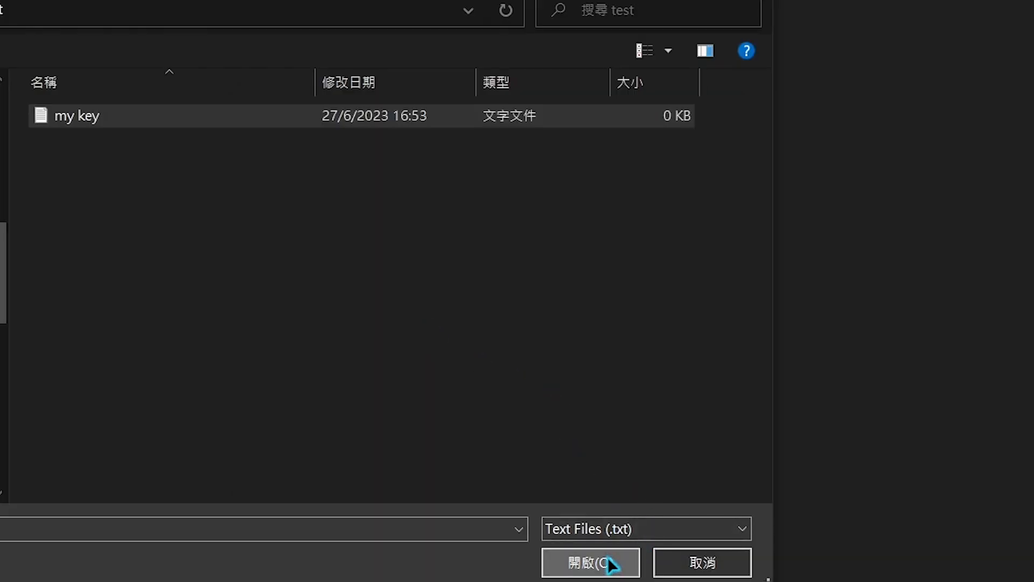
left_click_drag(663, 245, 292, 245)
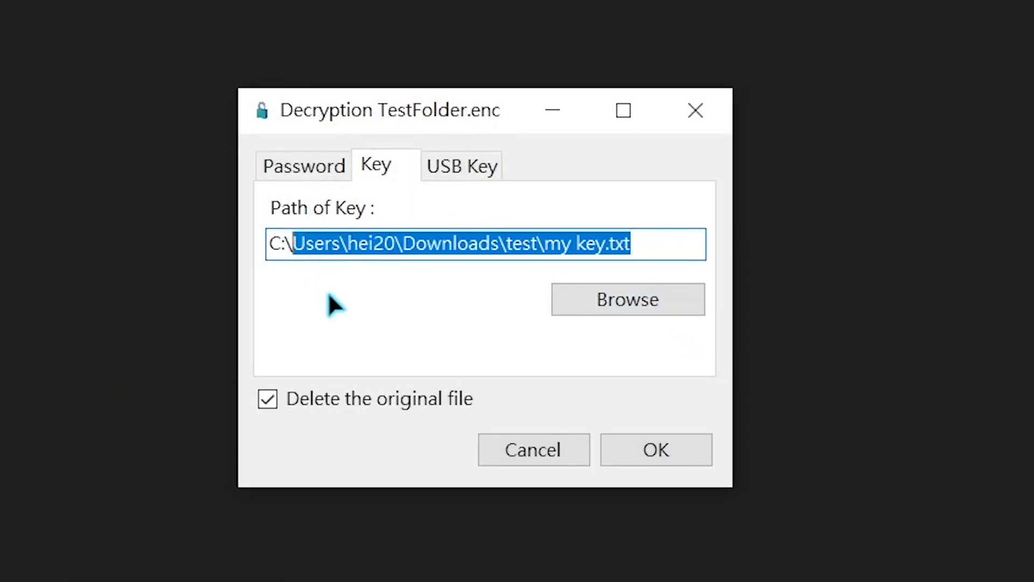
left_click(507, 243)
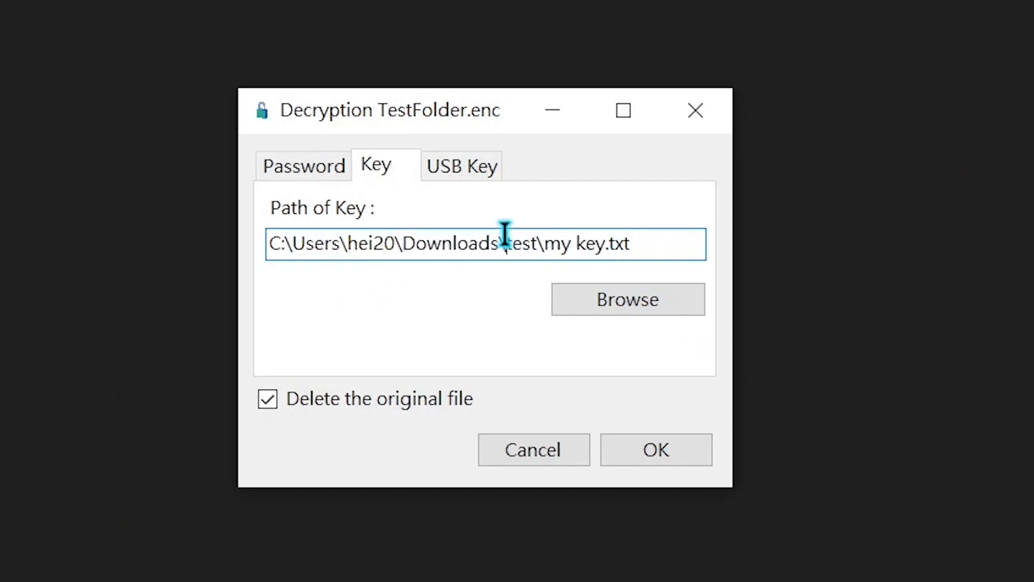
Glance at the USB Key tab, then browse on the Key tab to set the key path to E:\TestFolder_Key.txt
left_click(466, 169)
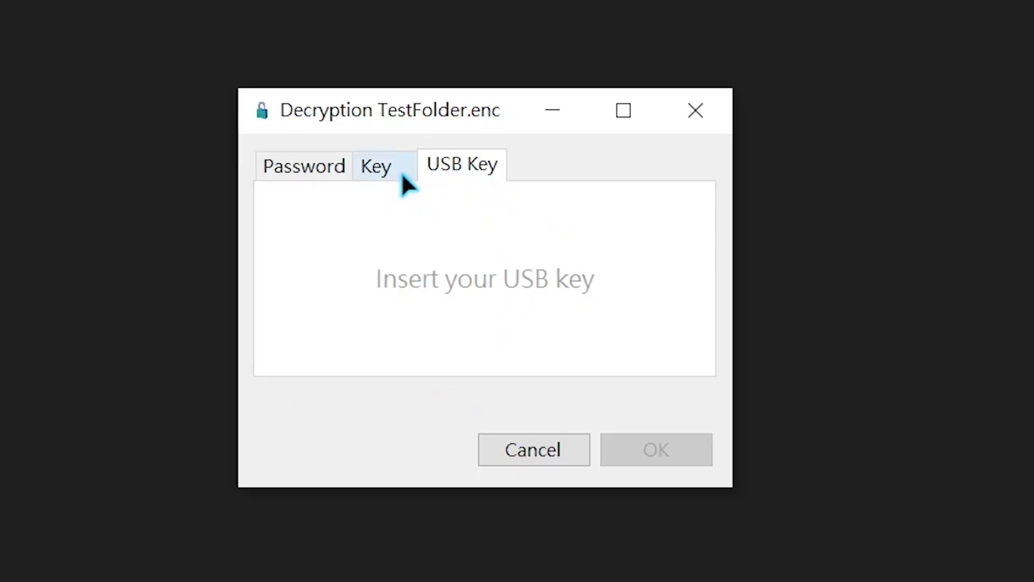
left_click(401, 172)
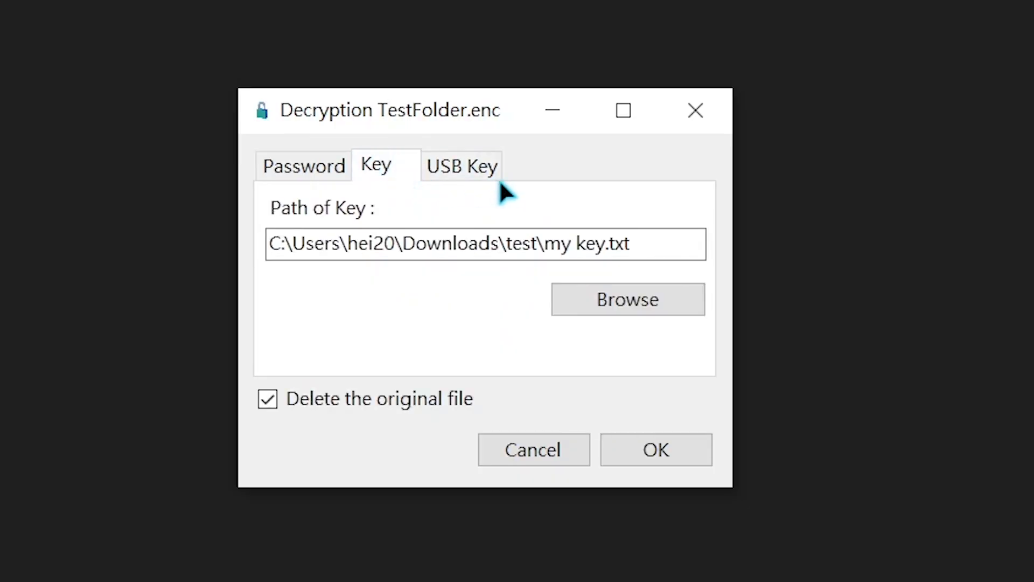
left_click(608, 301)
left_click(213, 242)
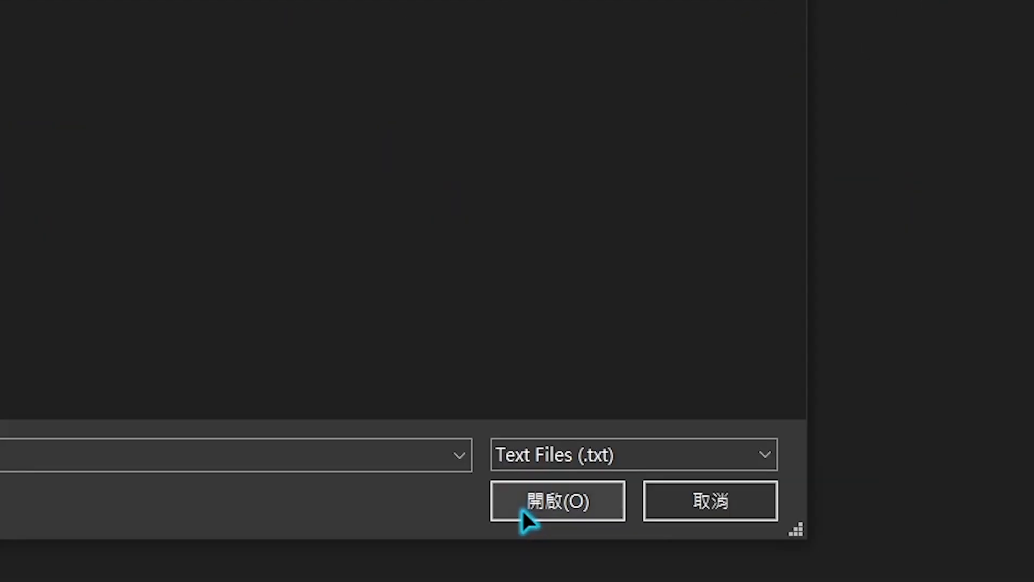
left_click(557, 501)
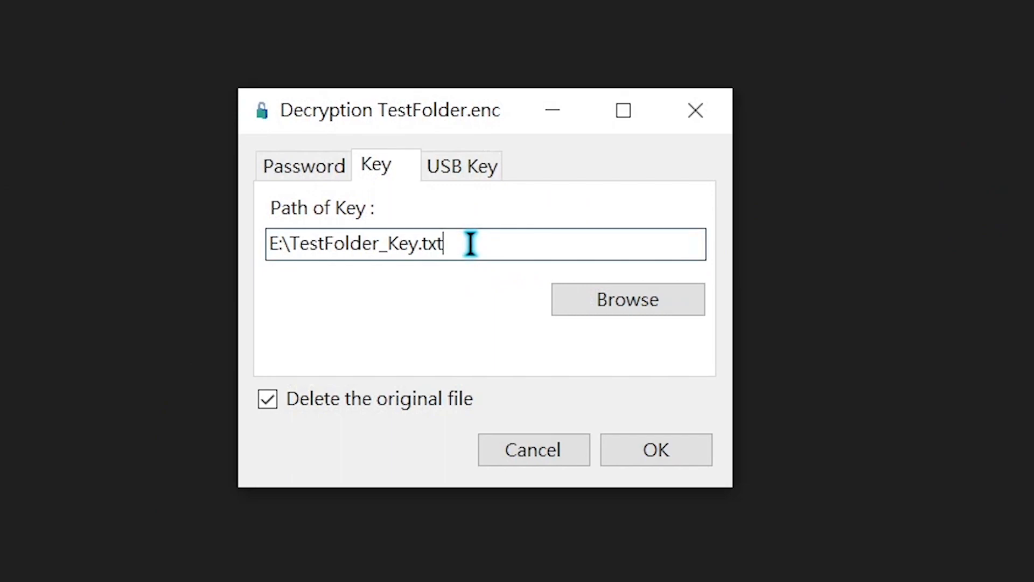
left_click_drag(470, 244, 267, 252)
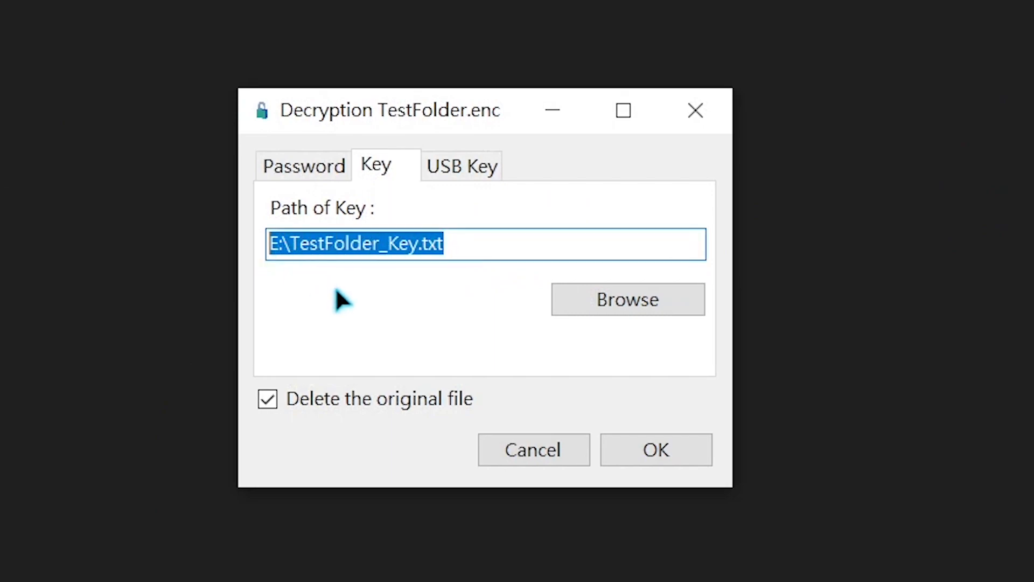
left_click(428, 243)
Toggle the Delete the original file option on the Password tab and return to the Key tab
left_click(315, 168)
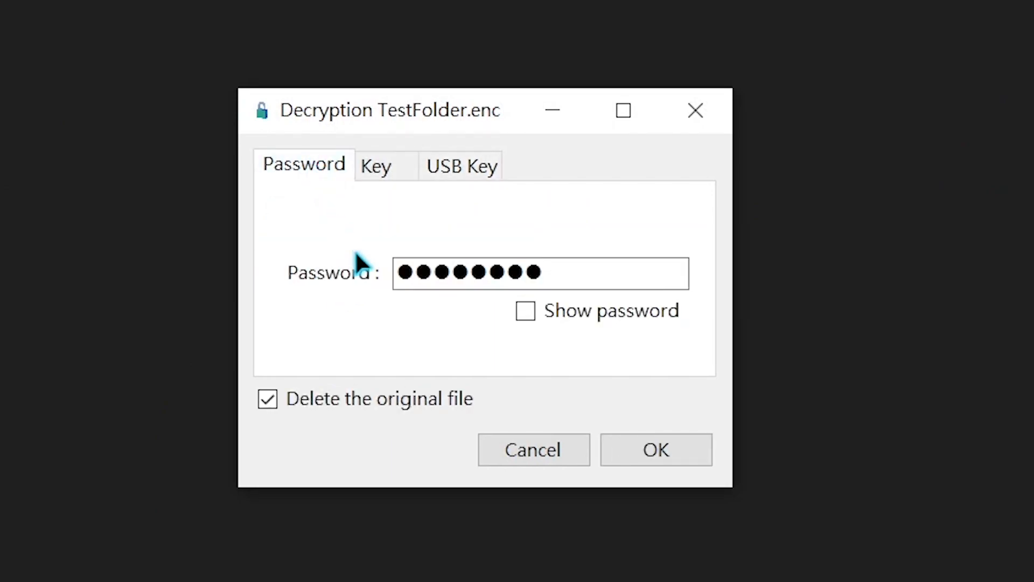
left_click(268, 400)
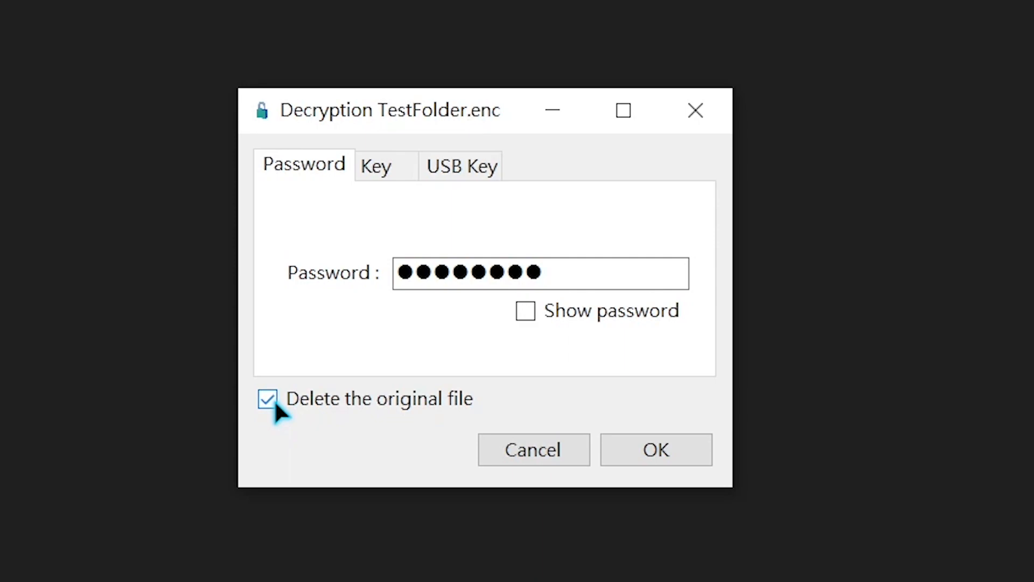
left_click(273, 403)
left_click(274, 403)
left_click(375, 170)
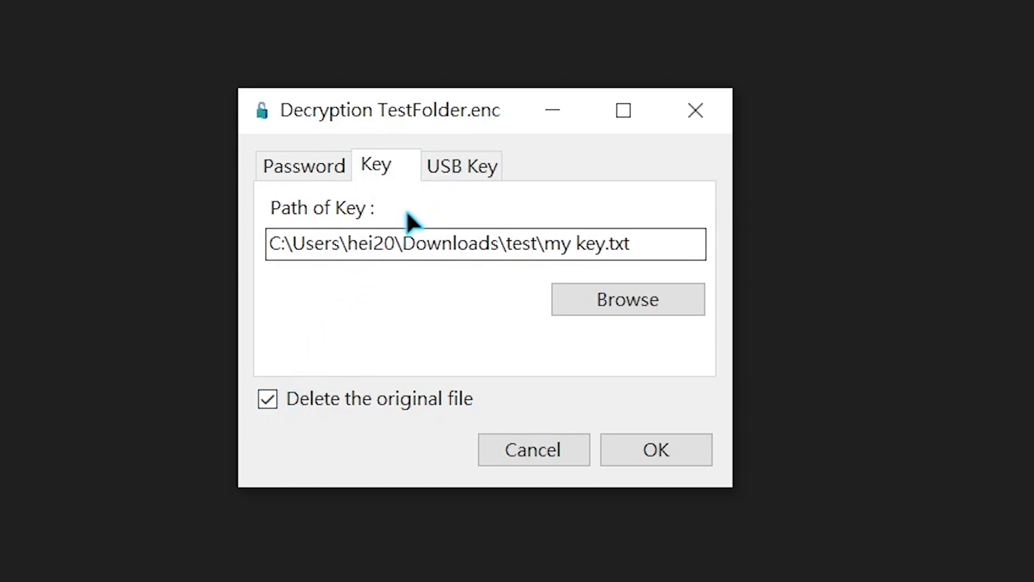
Run the decryption from the USB Key tab, confirm deleting the original file, and select the TestFolder item
left_click(477, 166)
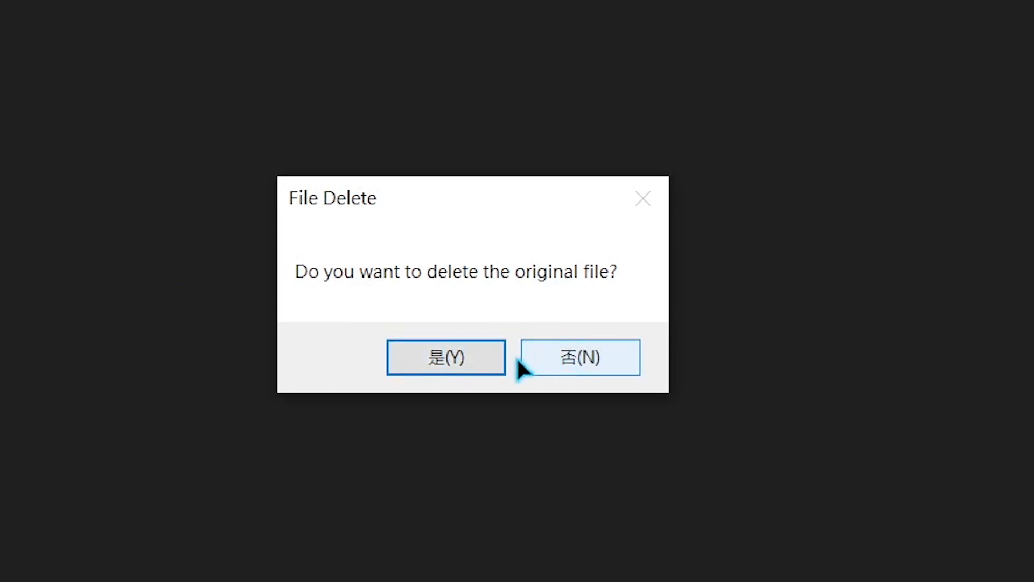
left_click(458, 359)
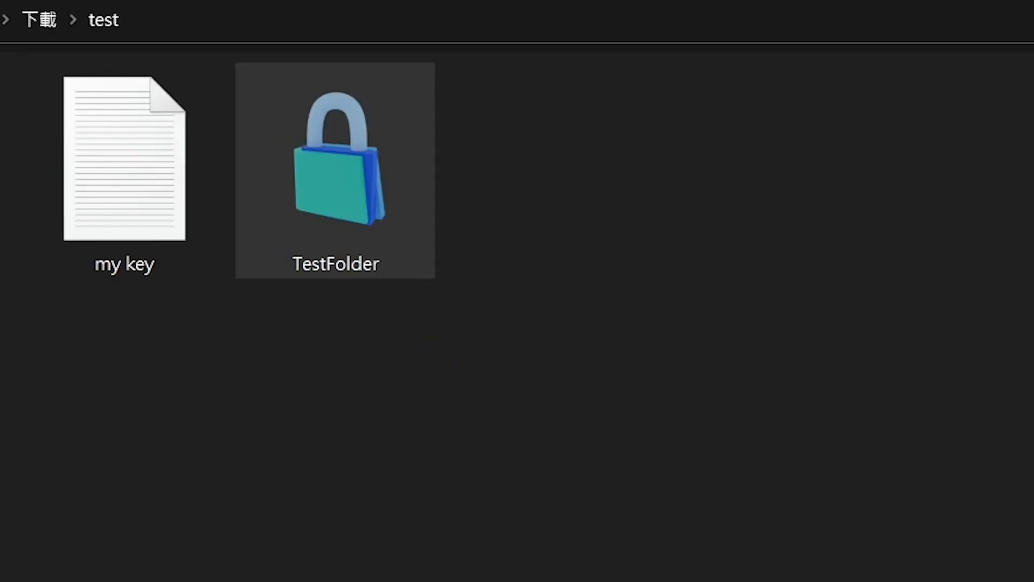
left_click(335, 170)
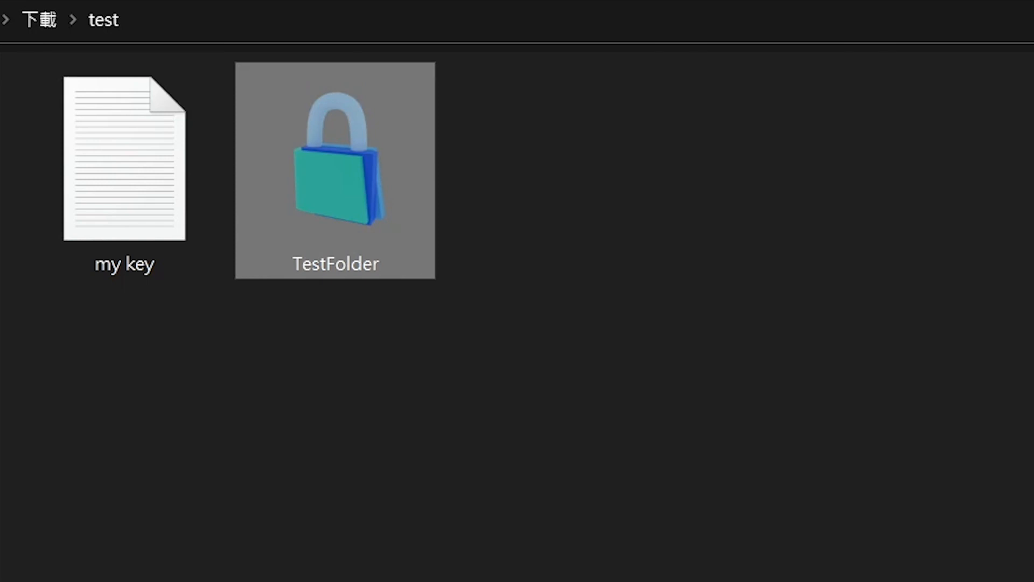